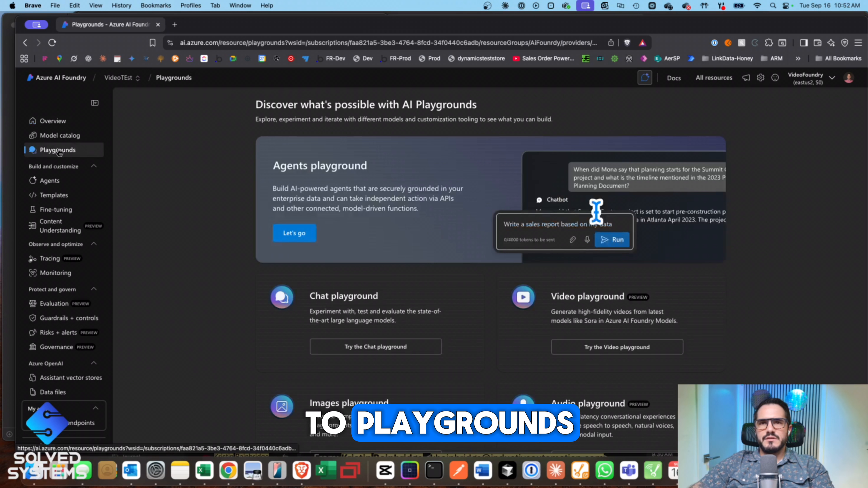
Open the Language playground from the list of AI playgrounds
scroll(443, 333, down, 5)
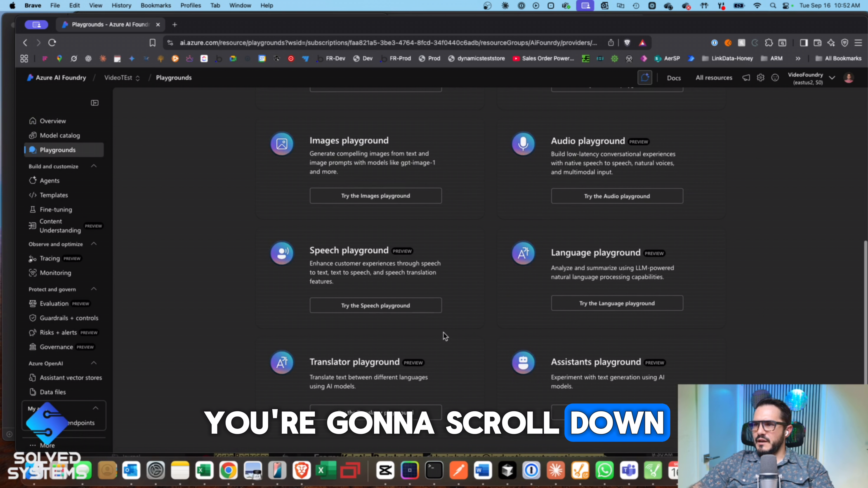
scroll(444, 332, up, 1)
click(607, 305)
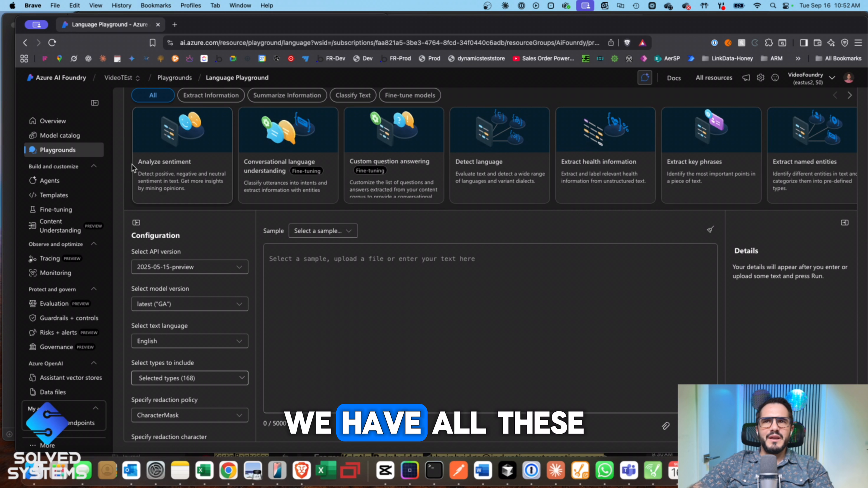
Look through the available language capabilities, from Analyze sentiment and Conversational language understanding to Extract key phrases and Summarize text
click(185, 159)
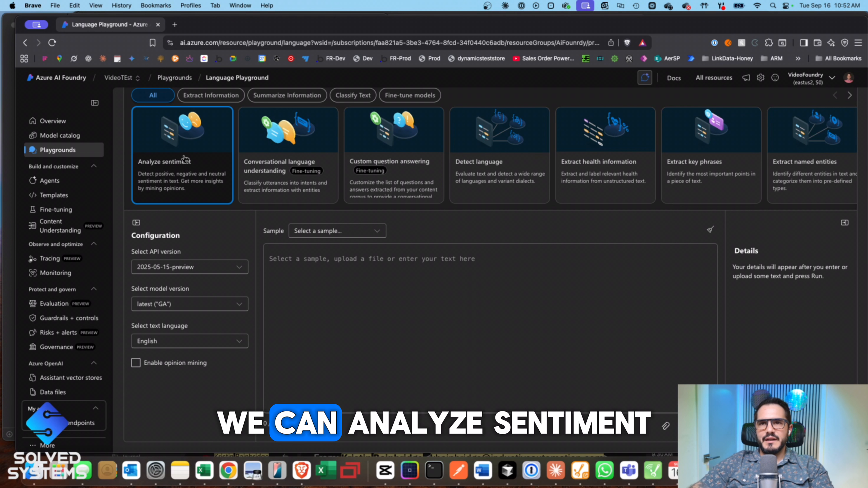
click(276, 153)
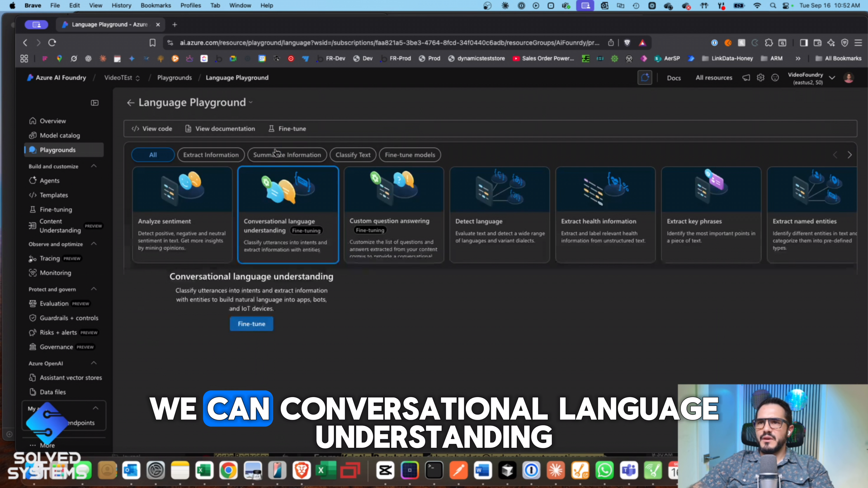
scroll(295, 250, down, 2)
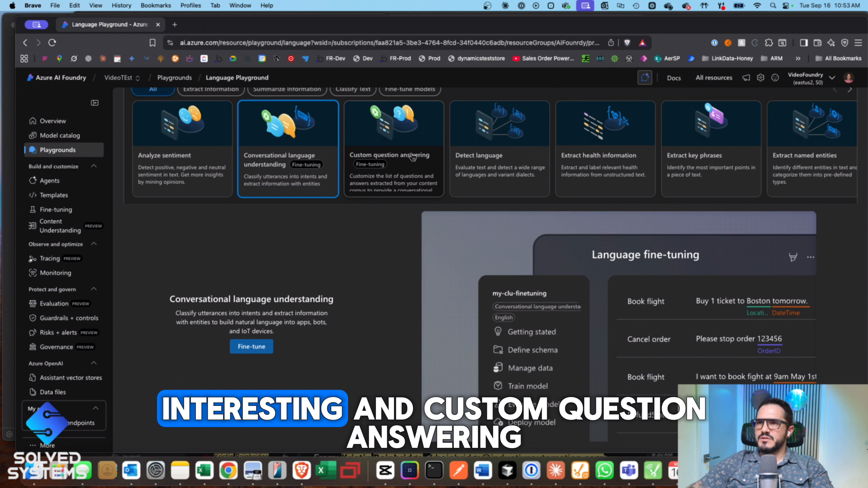
click(415, 162)
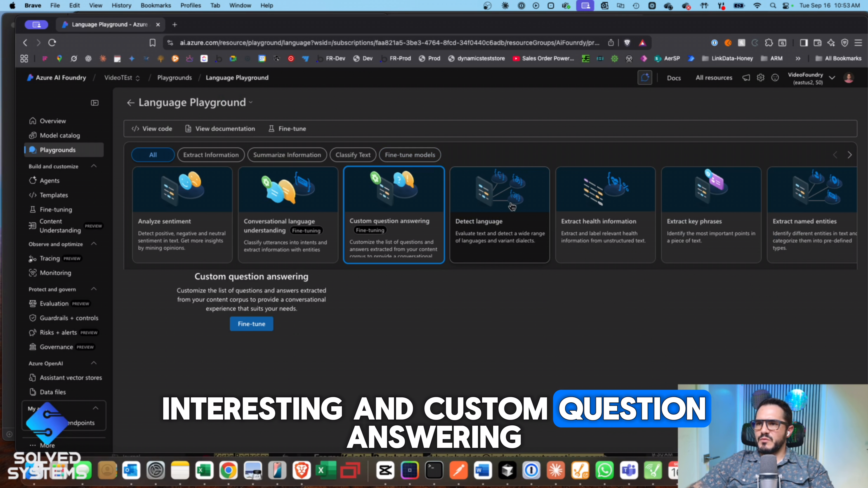
click(523, 221)
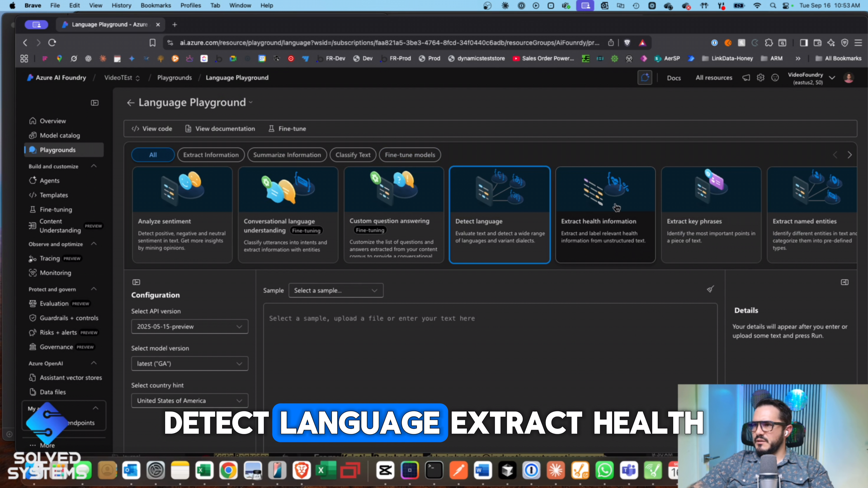
click(635, 212)
click(759, 236)
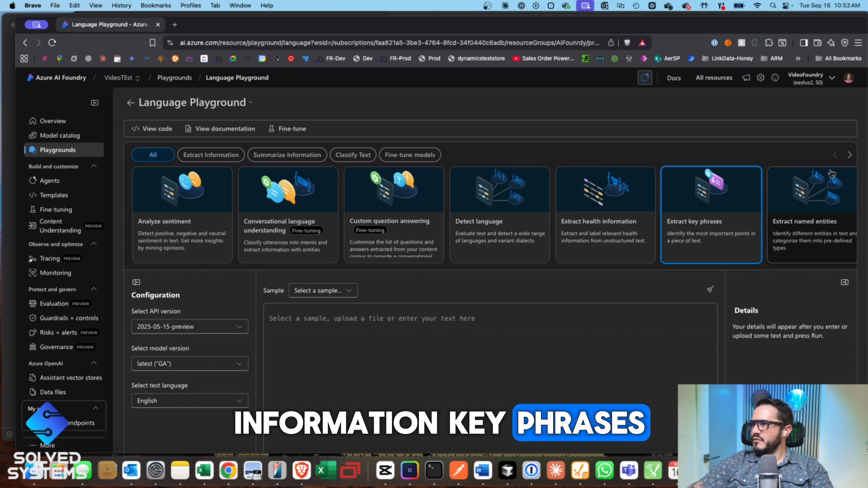
click(849, 156)
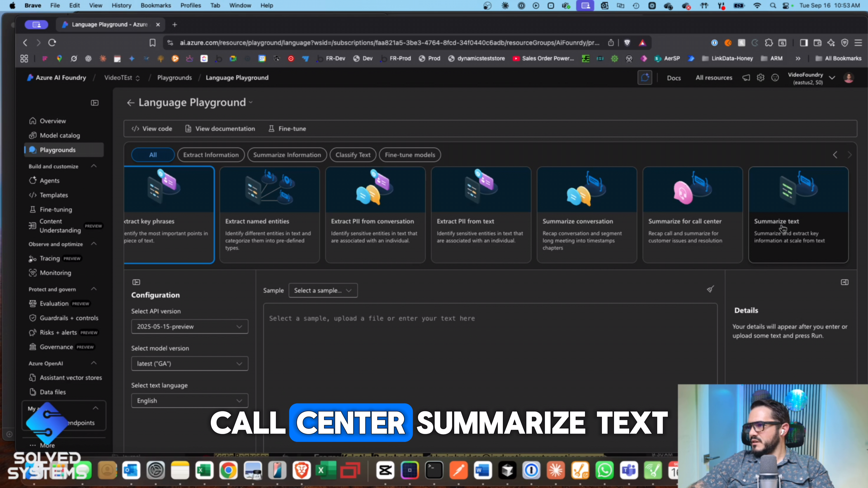
scroll(806, 224, left, 2)
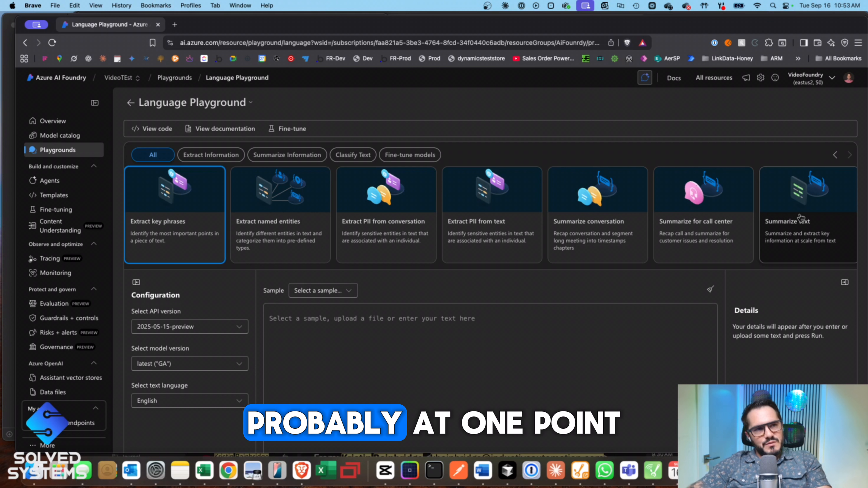
scroll(591, 222, left, 10)
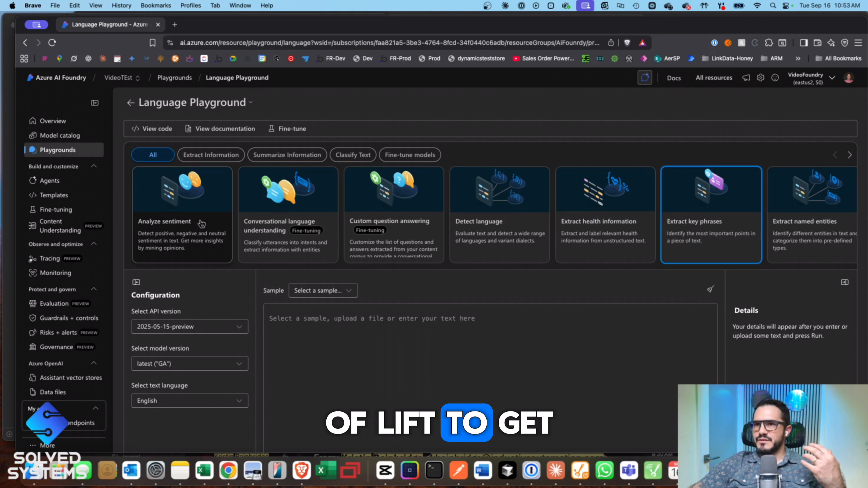
Choose the Analyze sentiment capability and load the Product Review sample text
click(206, 208)
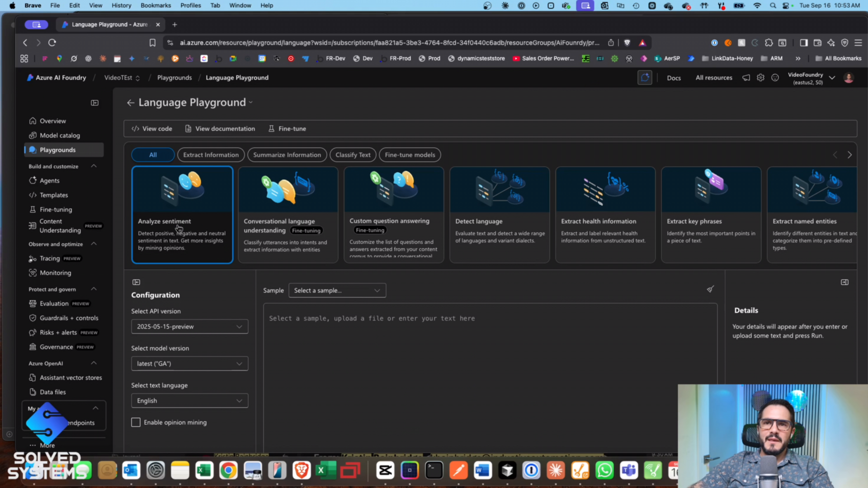
scroll(228, 326, down, 3)
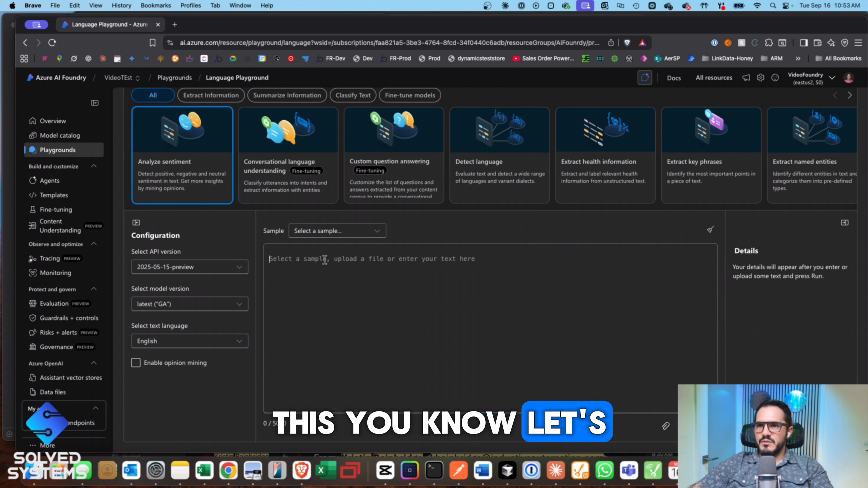
click(351, 228)
click(347, 243)
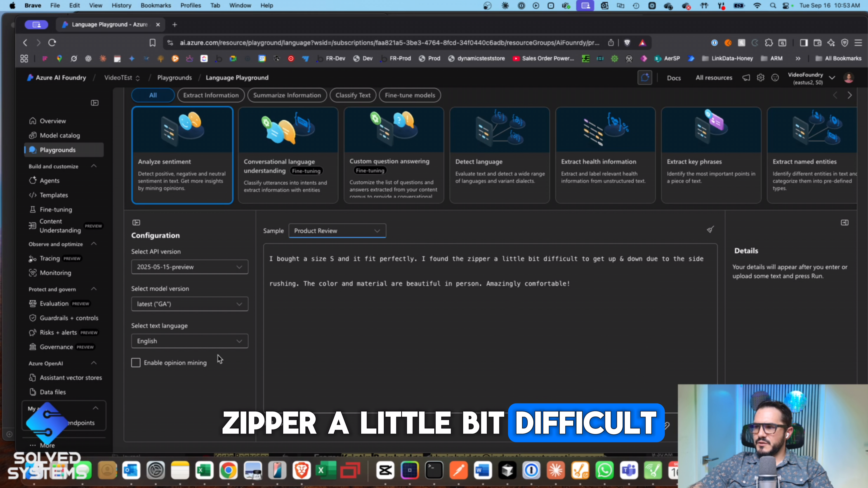
Review the API version, model version and text language choices, keeping 2025-05-15-preview, latest ("GA") and English
click(229, 274)
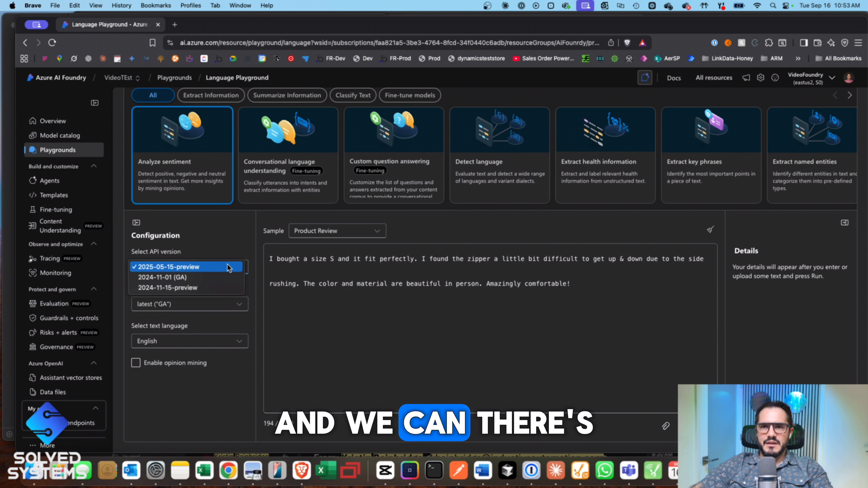
click(190, 260)
click(185, 266)
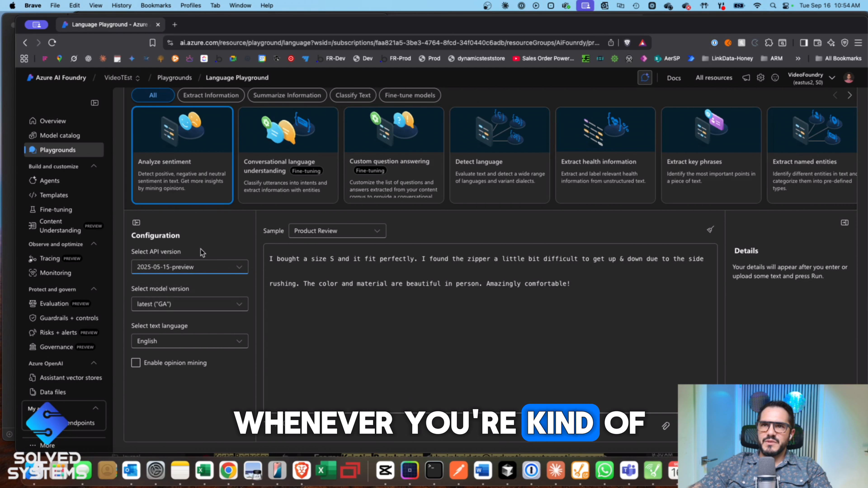
scroll(202, 255, up, 3)
scroll(200, 273, down, 3)
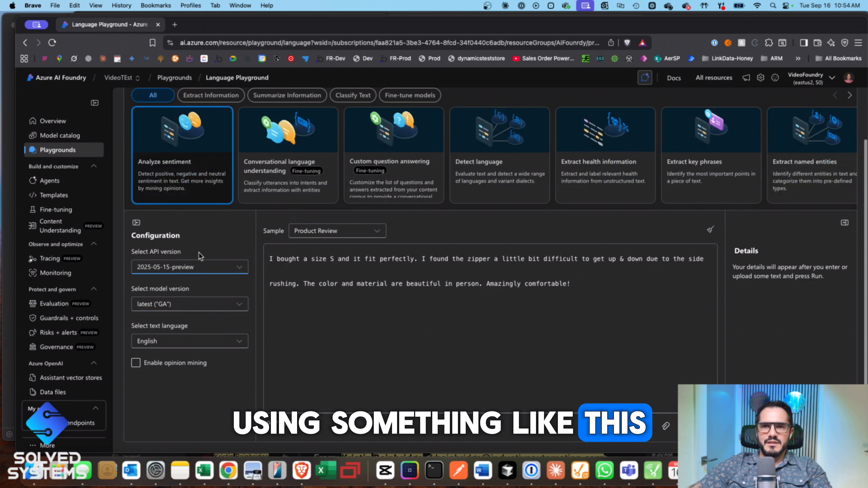
click(197, 306)
click(202, 339)
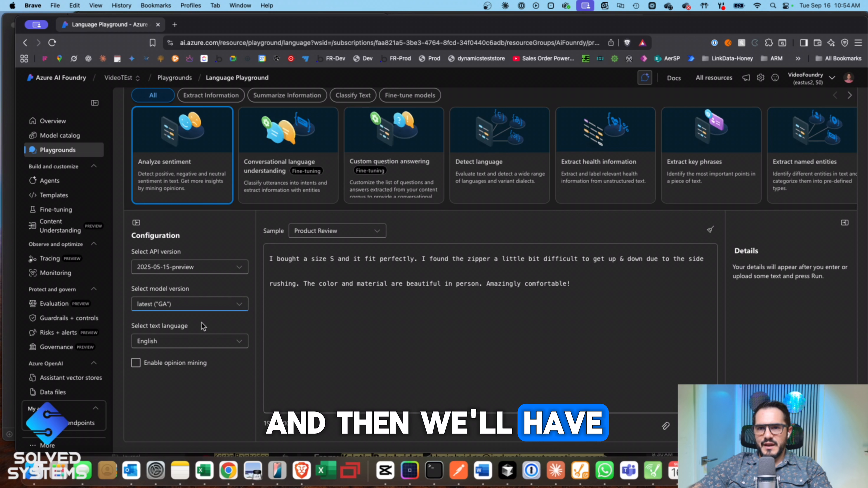
click(202, 340)
click(255, 350)
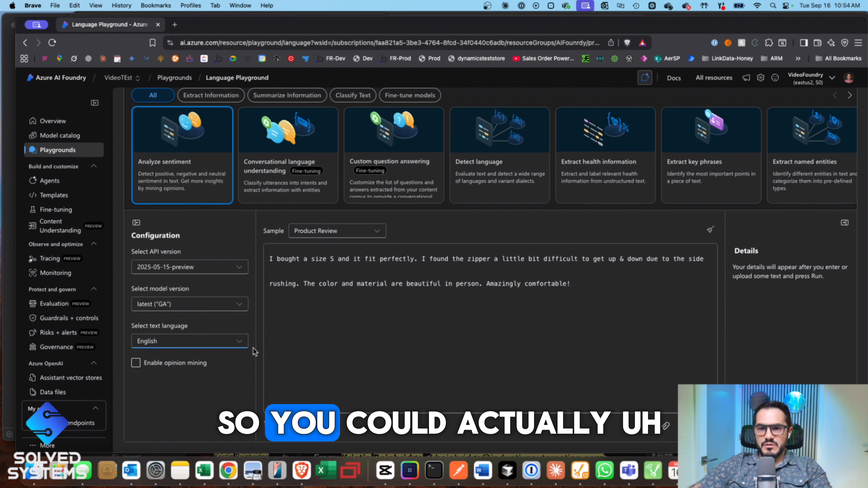
click(201, 338)
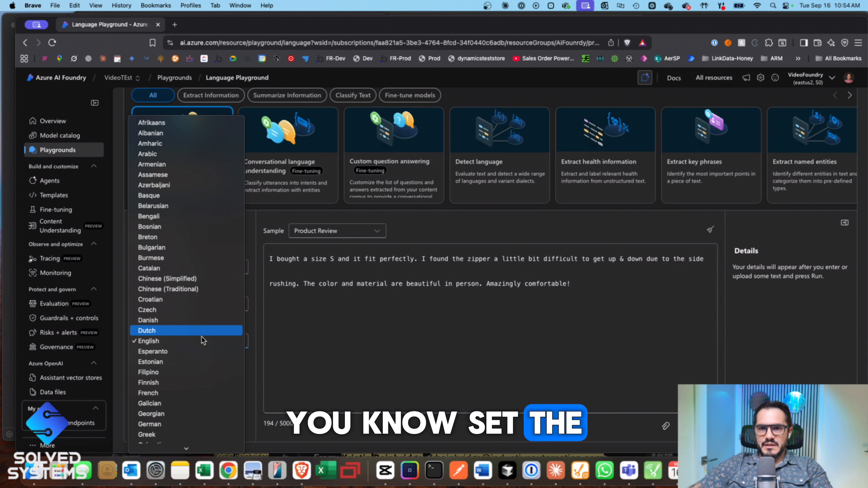
click(253, 359)
View the sample code for the sentiment analysis, check its language selector, and close it
scroll(198, 210, up, 2)
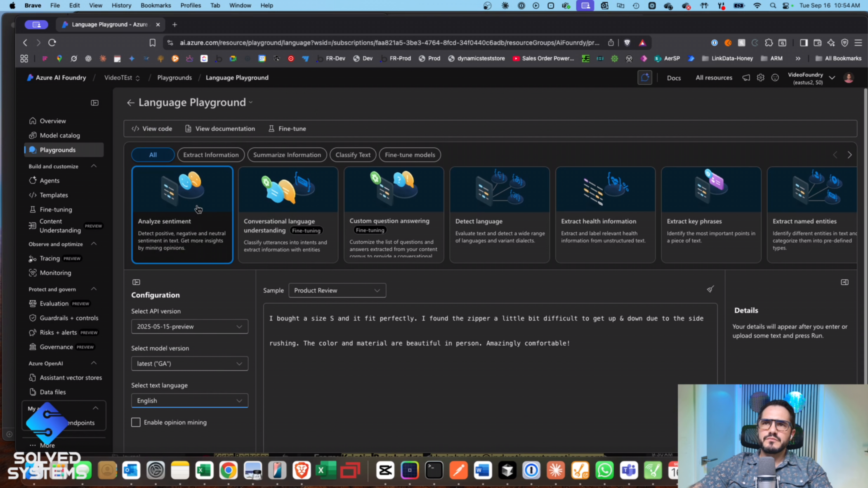
click(153, 128)
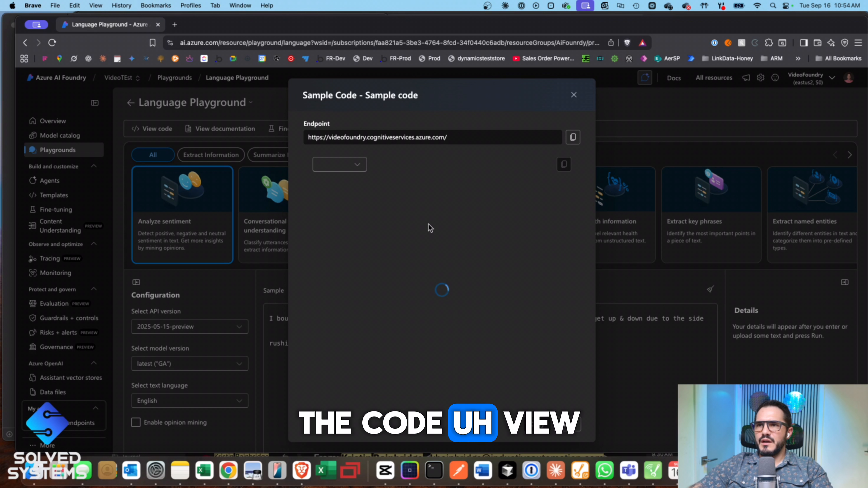
click(362, 166)
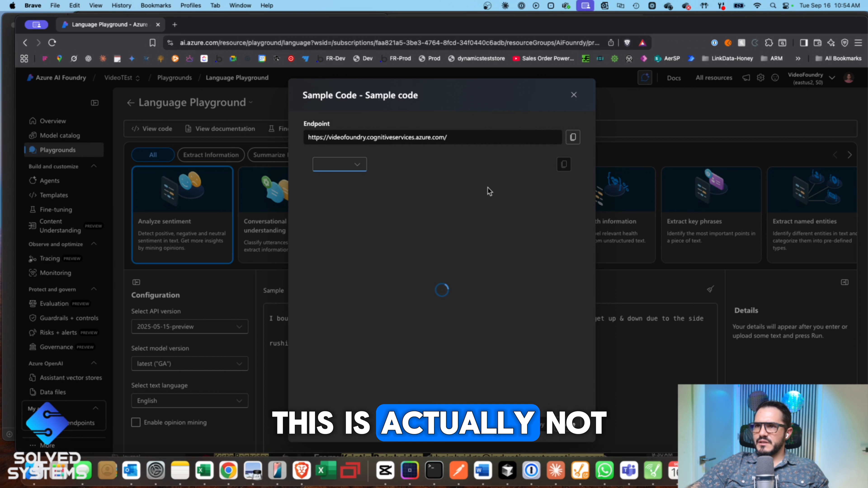
click(575, 95)
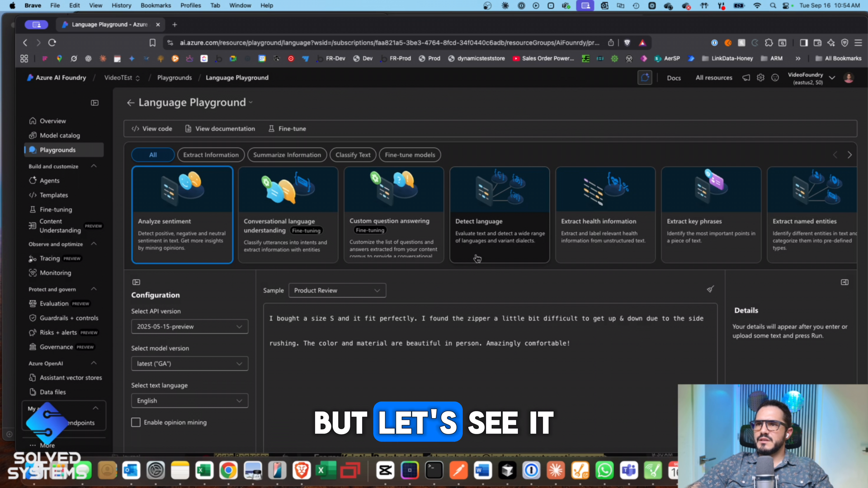
Keep Product Review as the sample and run the sentiment analysis on it
scroll(295, 287, down, 2)
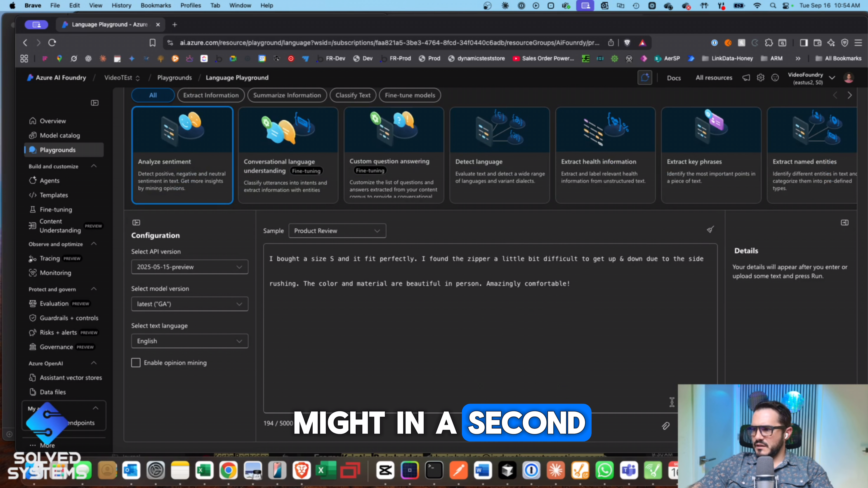
click(377, 232)
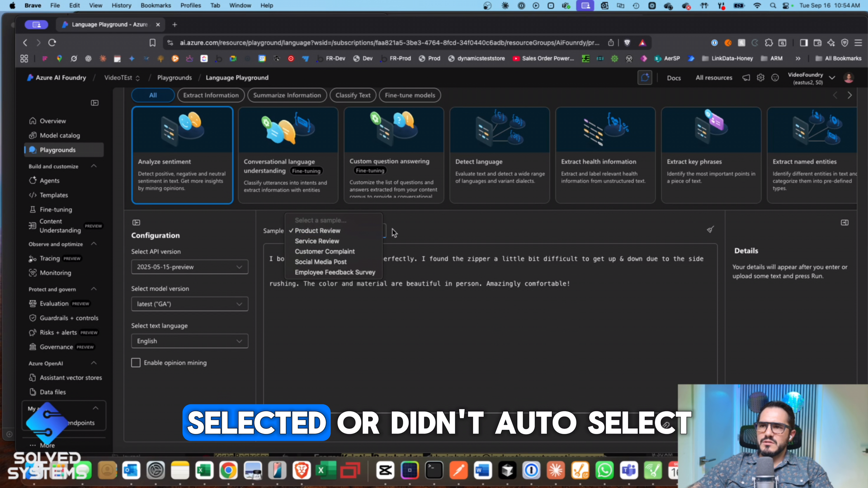
click(427, 234)
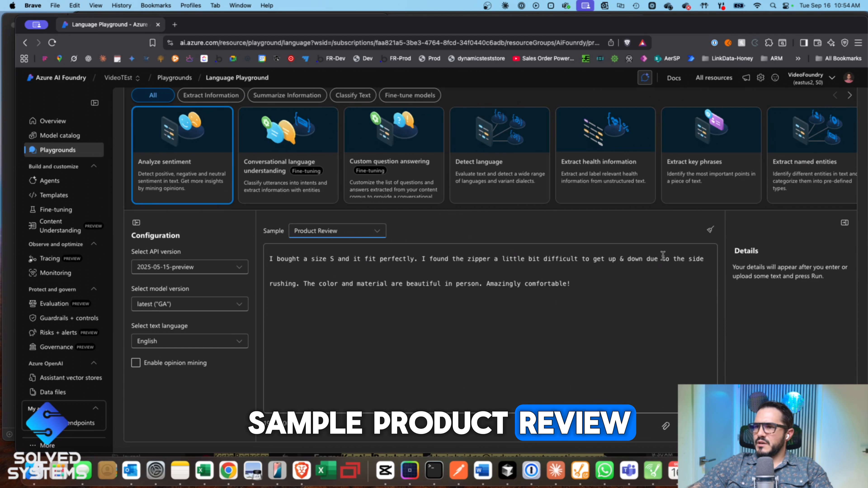
click(699, 427)
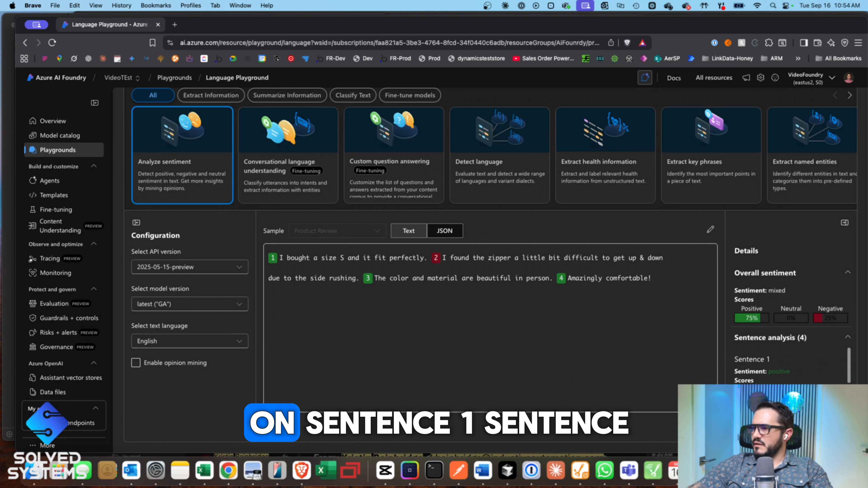
Examine the overall sentiment scores and the sentence-by-sentence analysis in the result details
scroll(770, 375, down, 5)
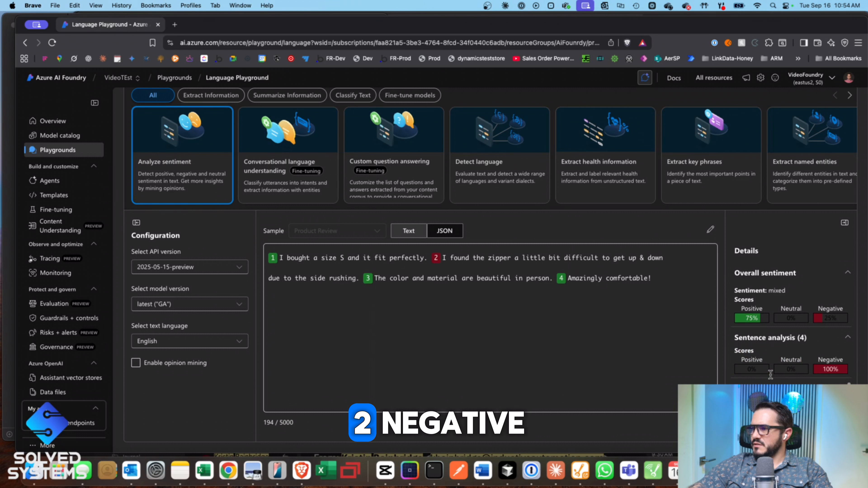
scroll(770, 377, down, 2)
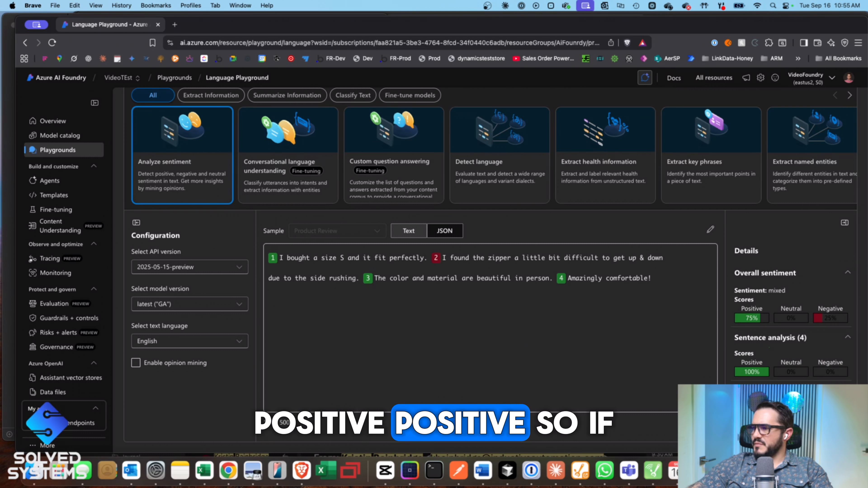
scroll(771, 376, up, 5)
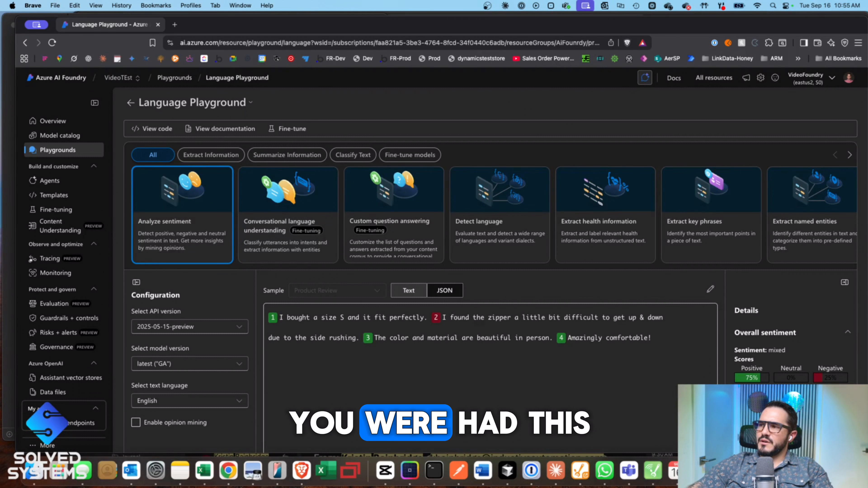
scroll(770, 377, down, 4)
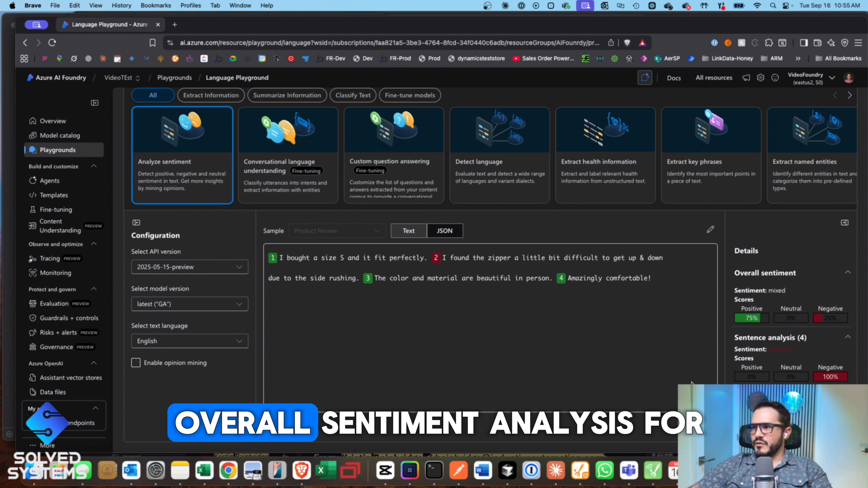
scroll(786, 363, up, 2)
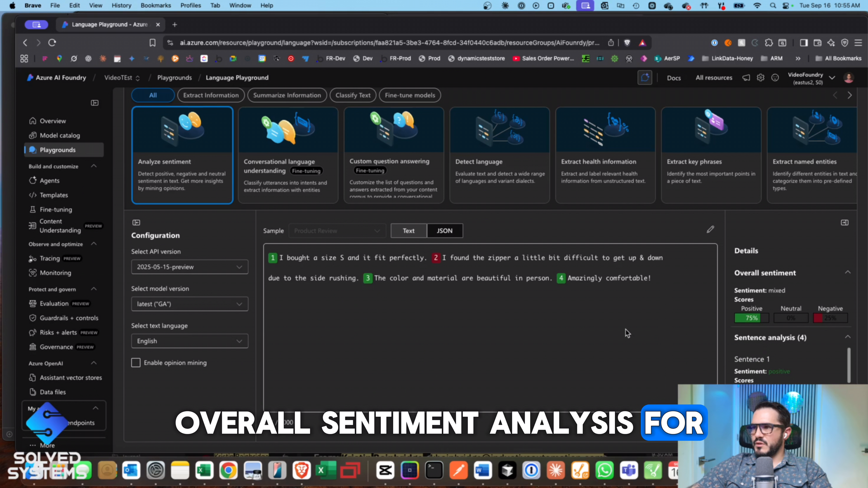
Show the sentiment results as JSON and read through the document and sentence entries
scroll(625, 328, up, 3)
click(439, 290)
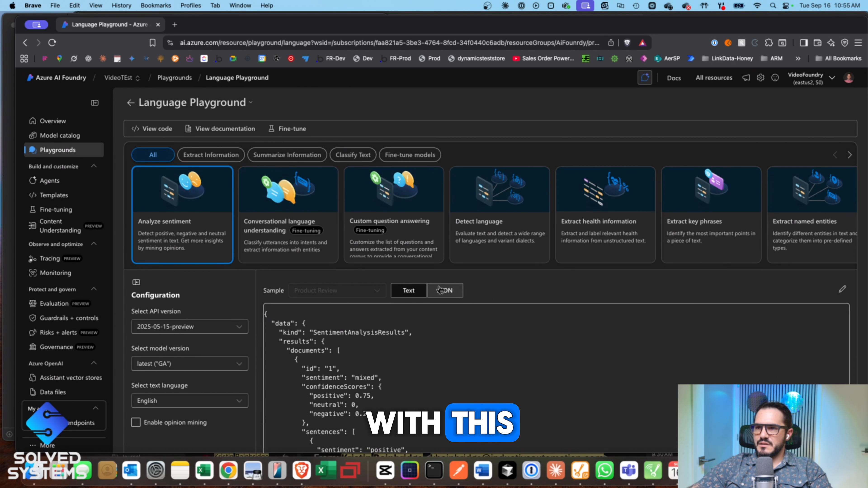
scroll(487, 334, down, 10)
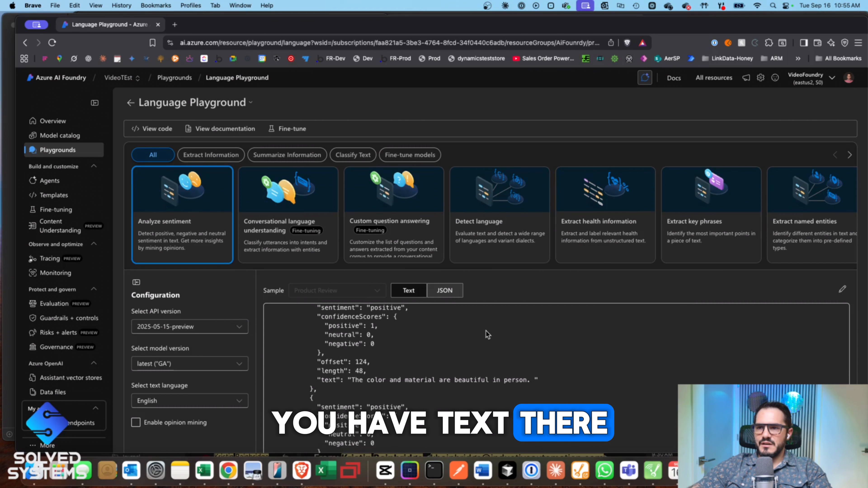
Finish reading the JSON sentiment results and return to the annotated text view of the product review
scroll(487, 334, down, 3)
scroll(487, 334, up, 15)
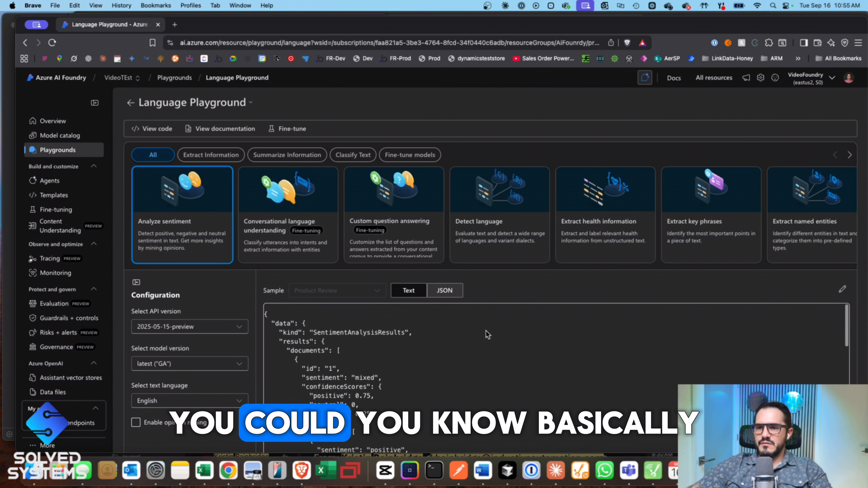
click(406, 290)
scroll(482, 289, down, 3)
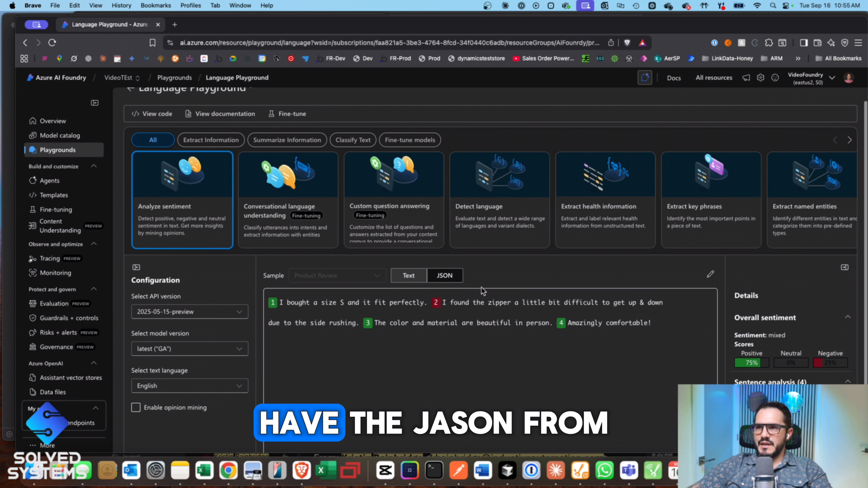
key(ctrl+Down)
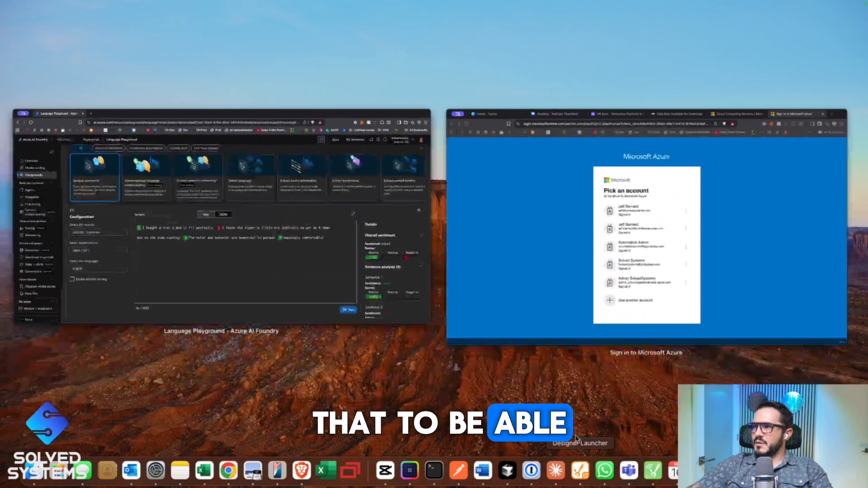
click(319, 241)
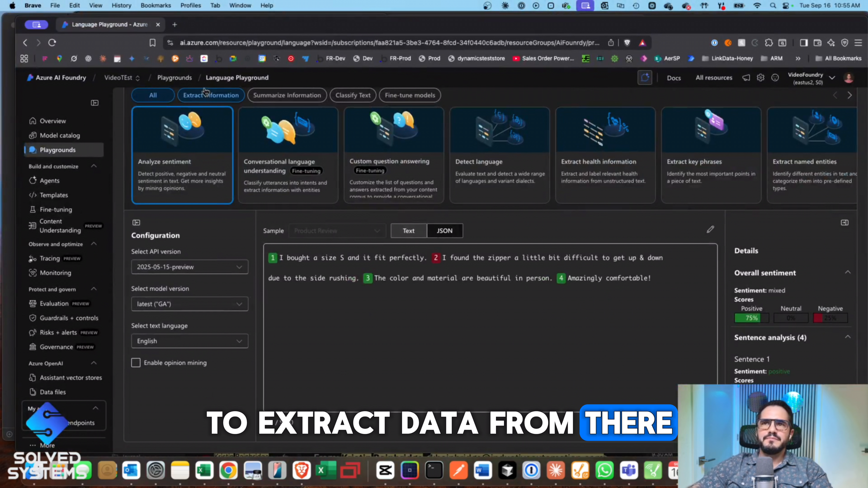
View the sentiment analysis sample code, check its language selector, and check the code again after reloading the playground
scroll(160, 127, up, 3)
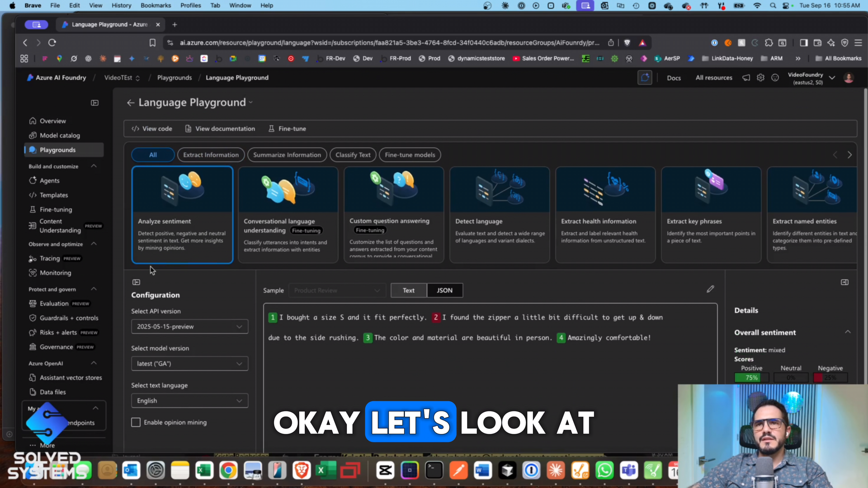
click(160, 128)
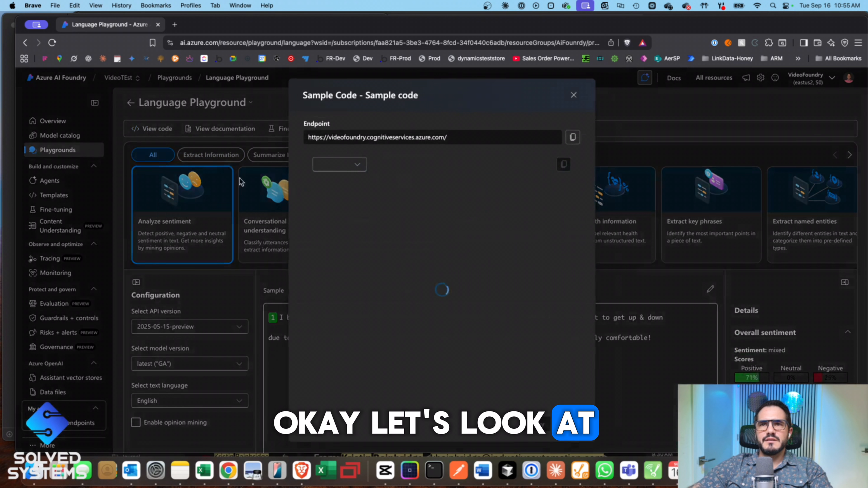
click(359, 166)
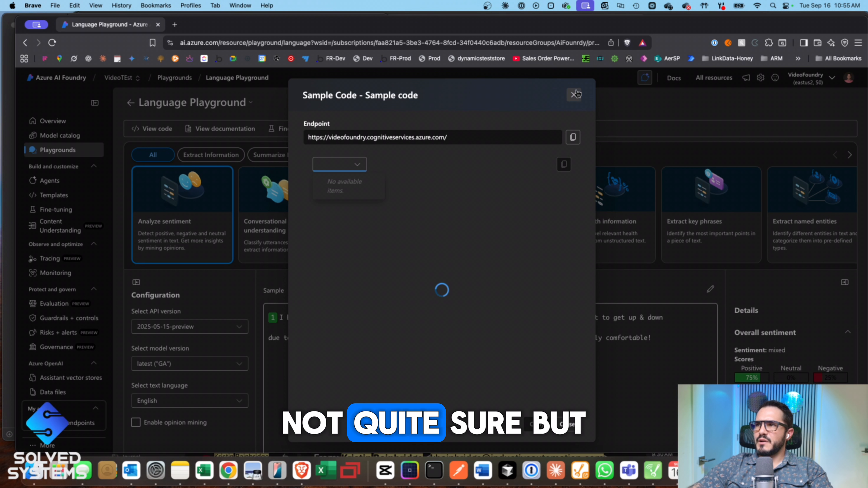
click(574, 96)
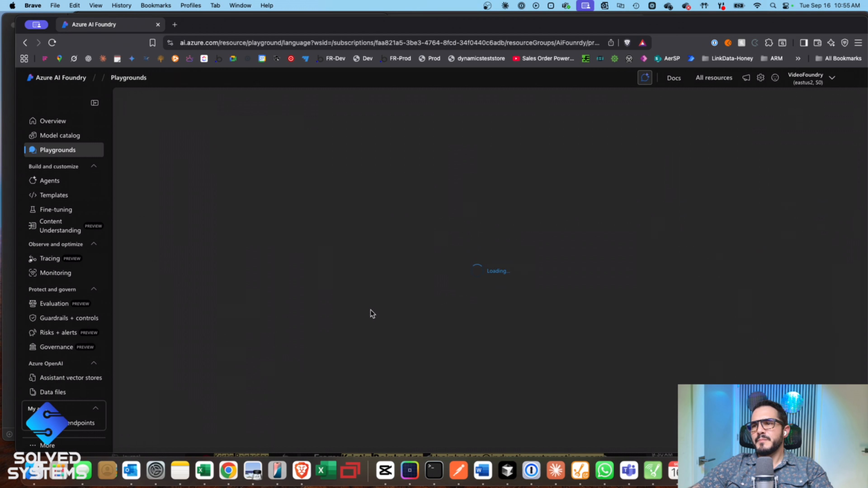
click(170, 132)
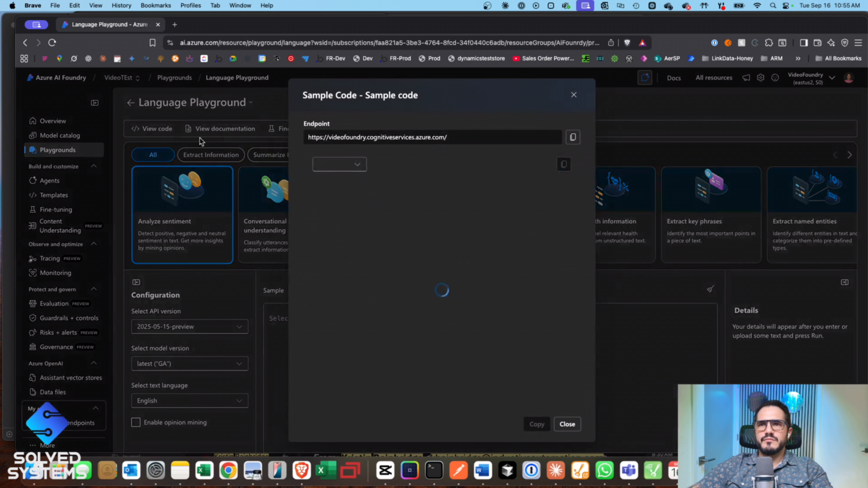
click(574, 96)
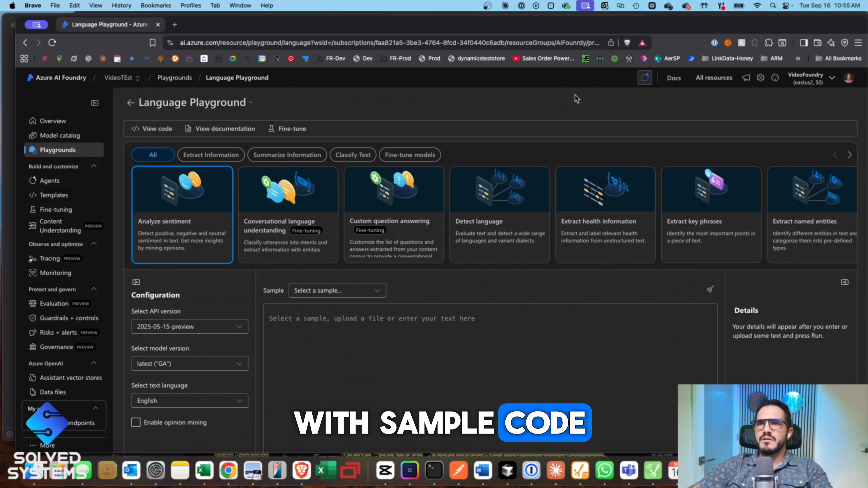
View the azure-ai-textanalytics documentation on PyPI, then return to the Language Playground and recheck the sample code
click(242, 130)
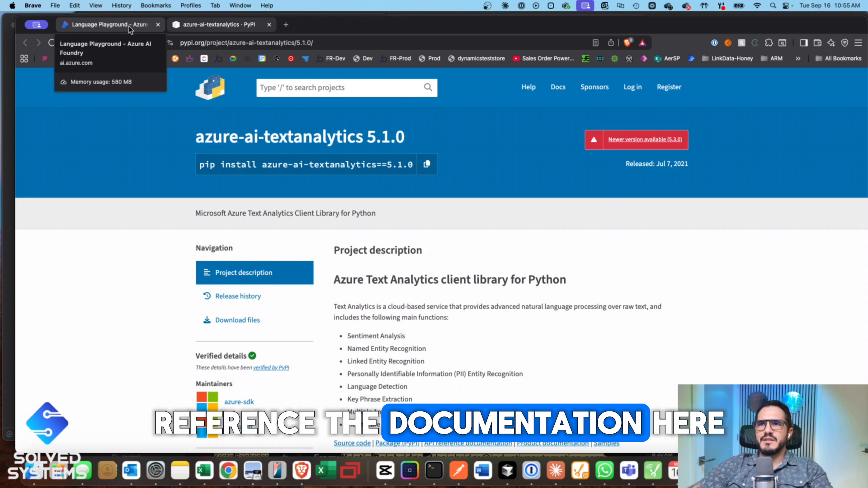
click(128, 25)
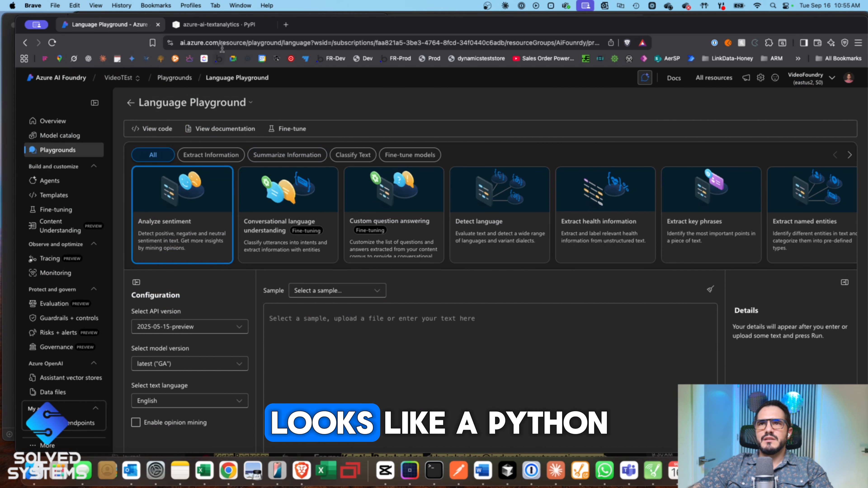
click(219, 24)
click(110, 24)
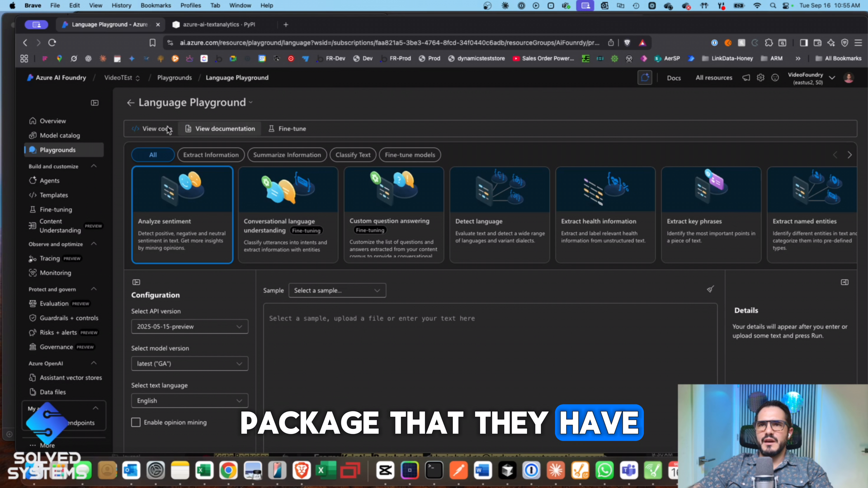
click(153, 128)
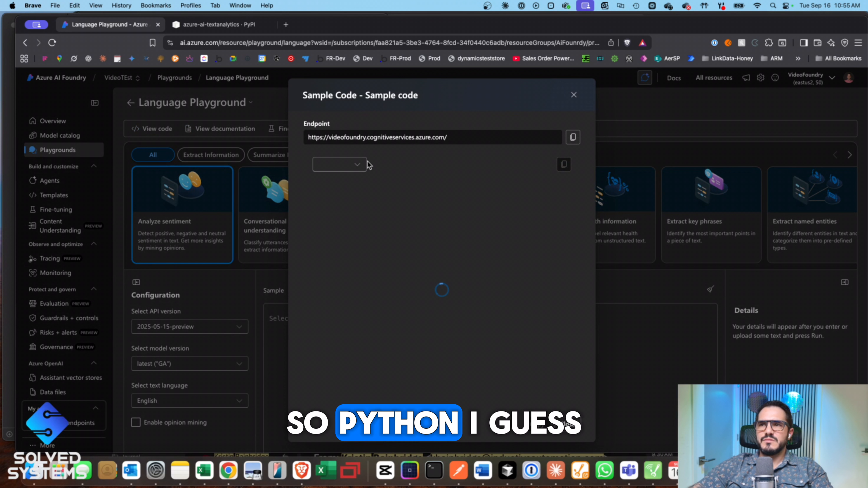
click(574, 95)
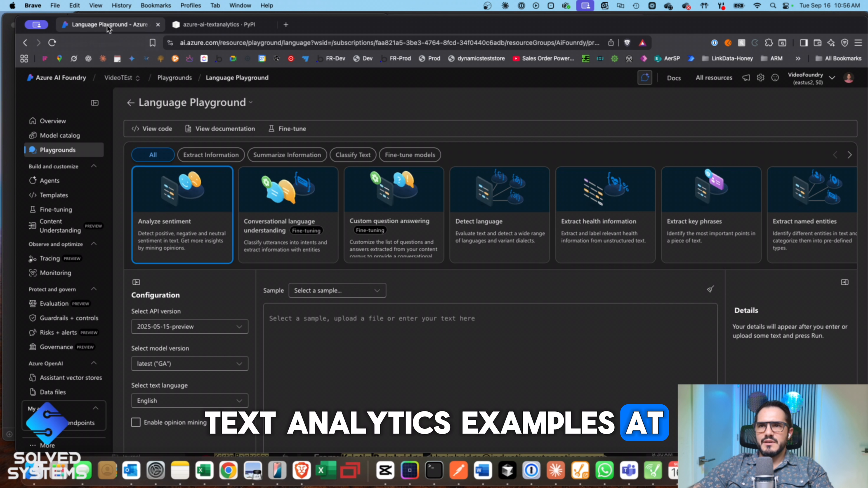
Open the service fine-tuning wizard, review the task types from Custom Speech to Custom named entity recognition, and cancel it
click(290, 136)
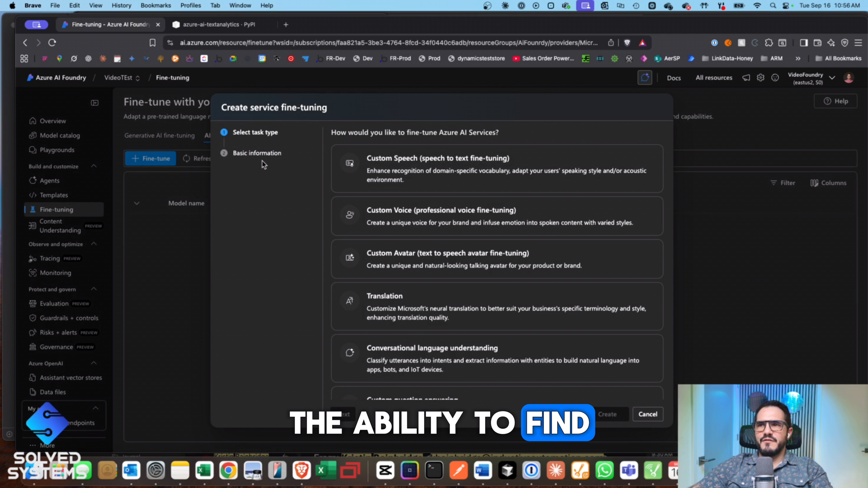
click(365, 166)
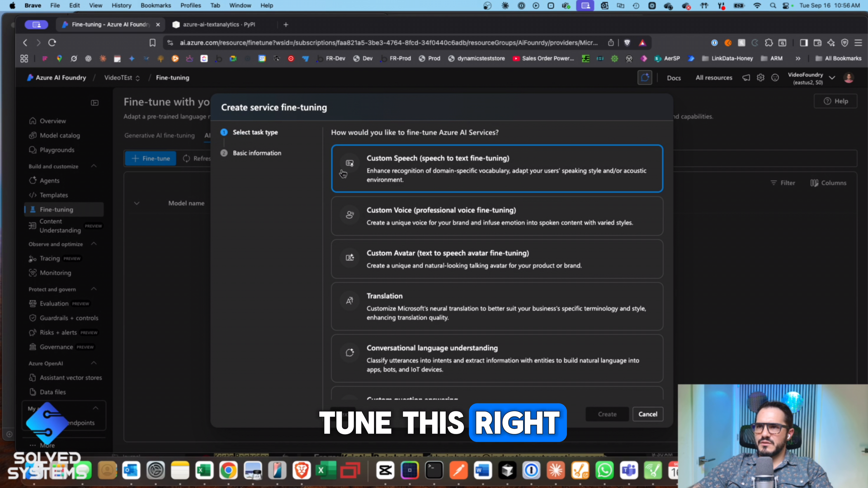
scroll(383, 172, down, 5)
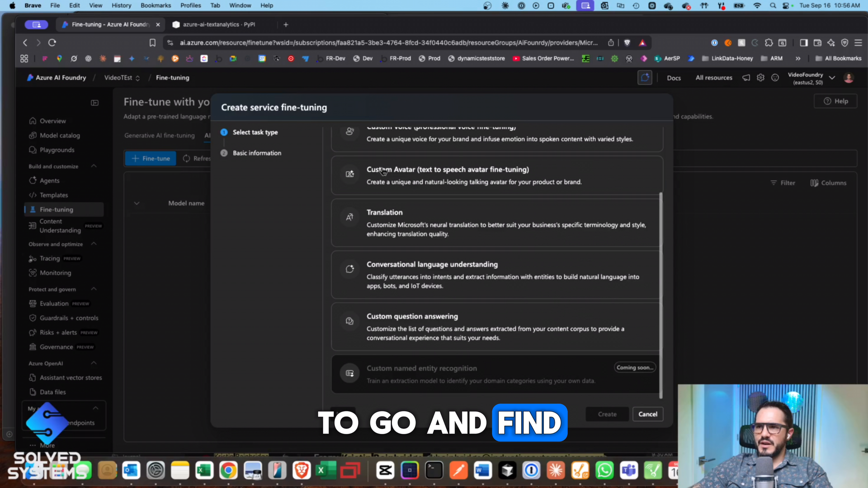
scroll(436, 244, up, 5)
click(485, 323)
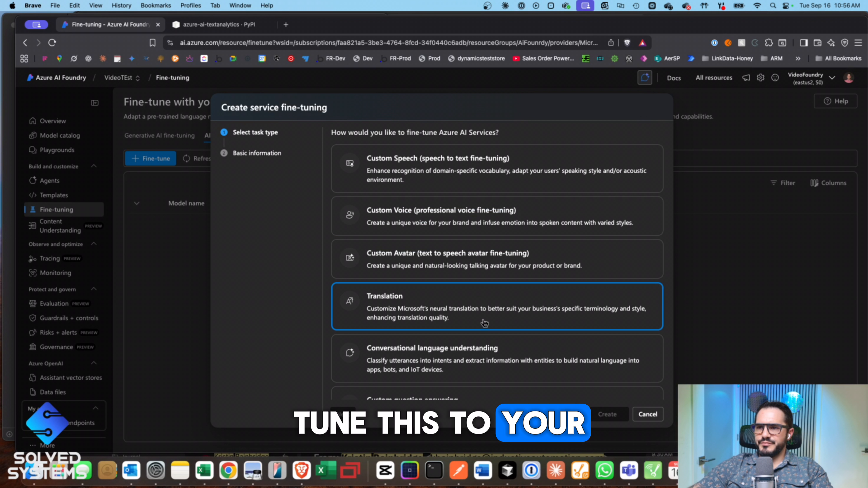
scroll(485, 323, down, 5)
click(484, 323)
click(461, 272)
scroll(448, 282, up, 5)
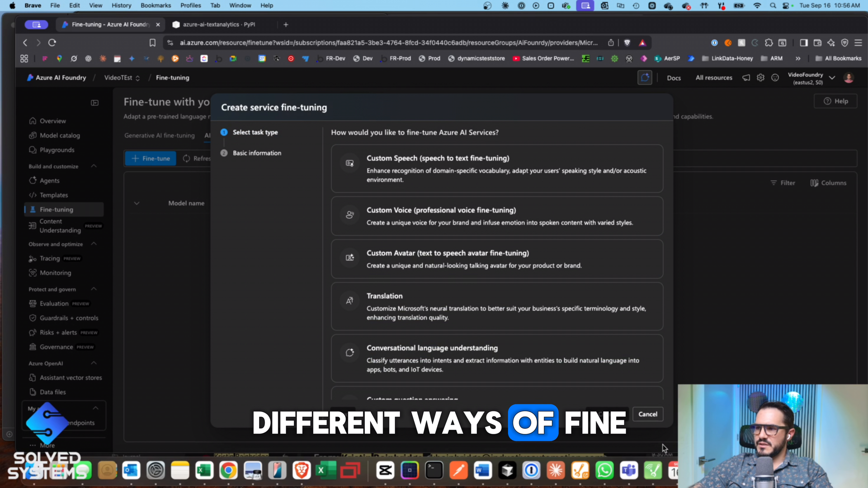
click(648, 414)
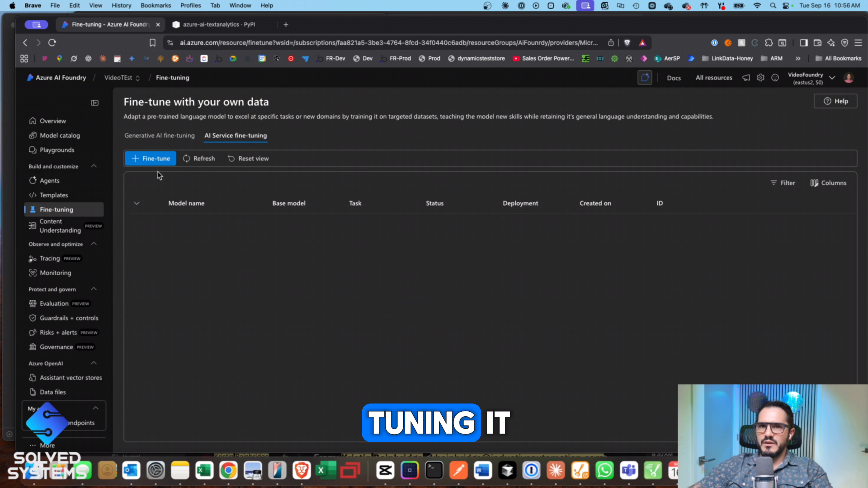
Go back to the Language Playground and view the Conversational language understanding and Custom question answering capabilities
click(57, 150)
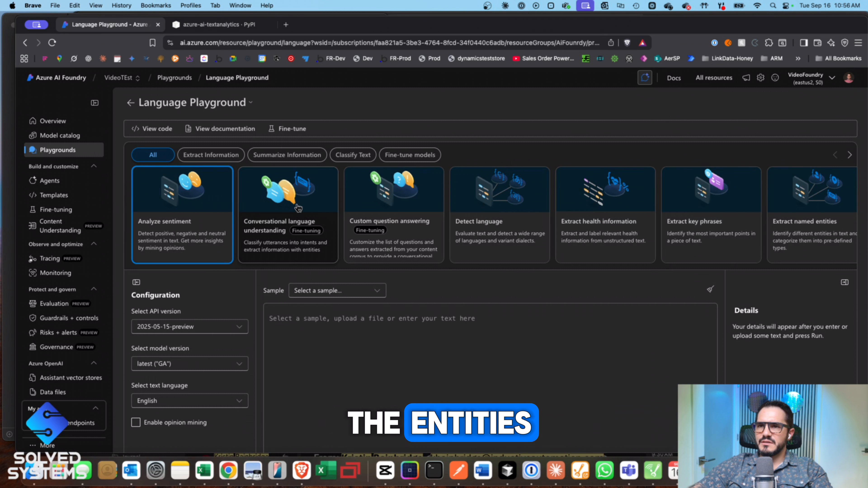
click(273, 192)
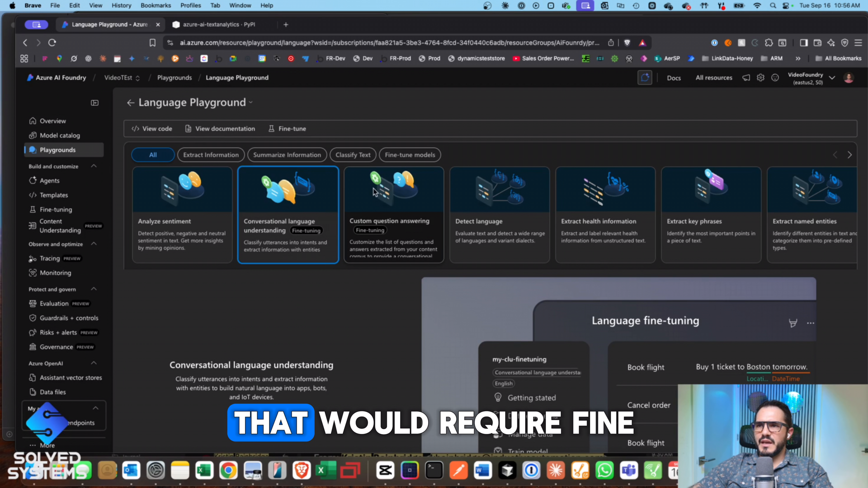
scroll(310, 271, down, 2)
scroll(387, 137, up, 2)
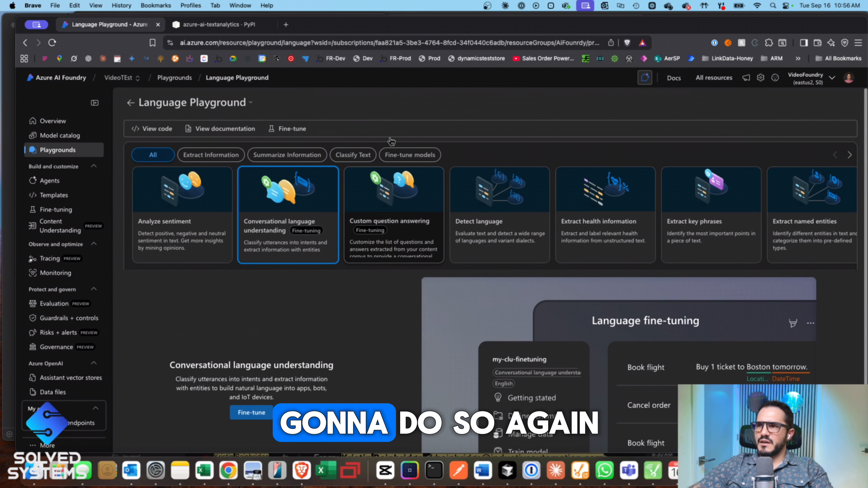
scroll(445, 218, right, 2)
scroll(472, 236, right, 8)
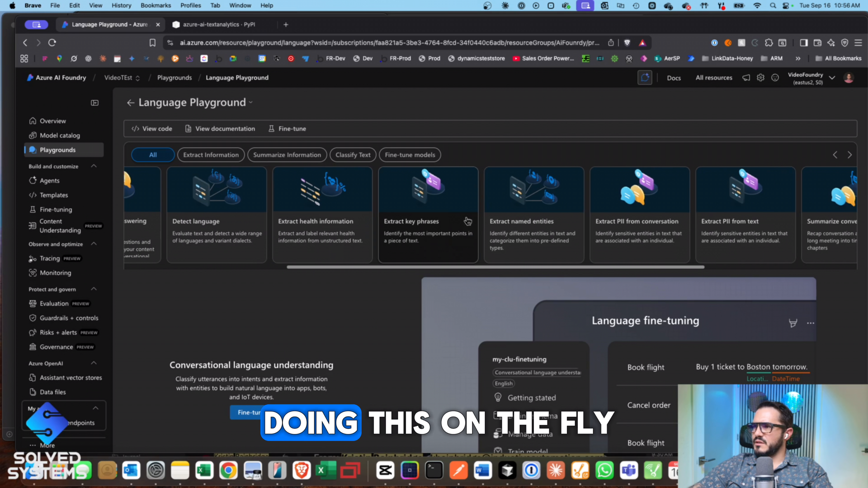
scroll(466, 223, left, 10)
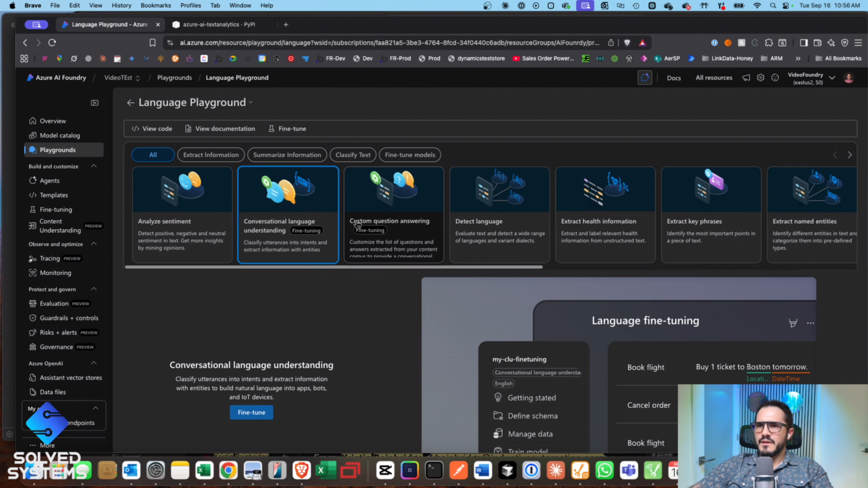
click(364, 211)
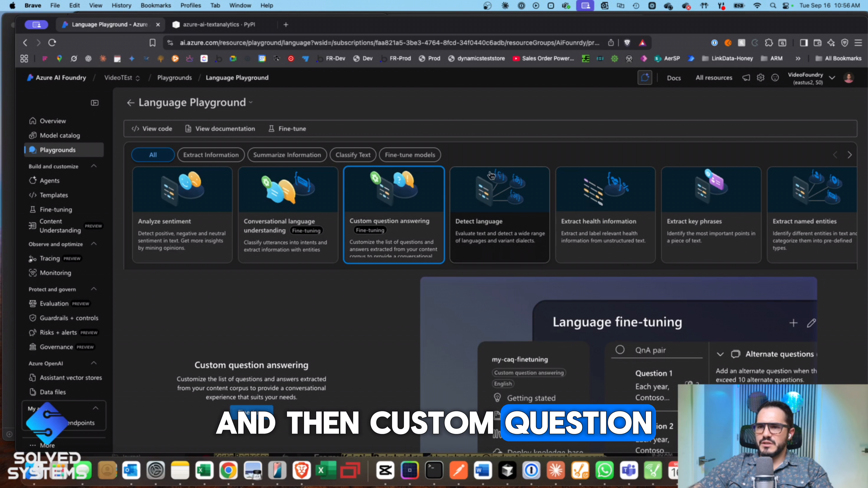
Select the Detect language capability, load the Chinese sample, and run the language detection
click(479, 213)
scroll(494, 226, down, 2)
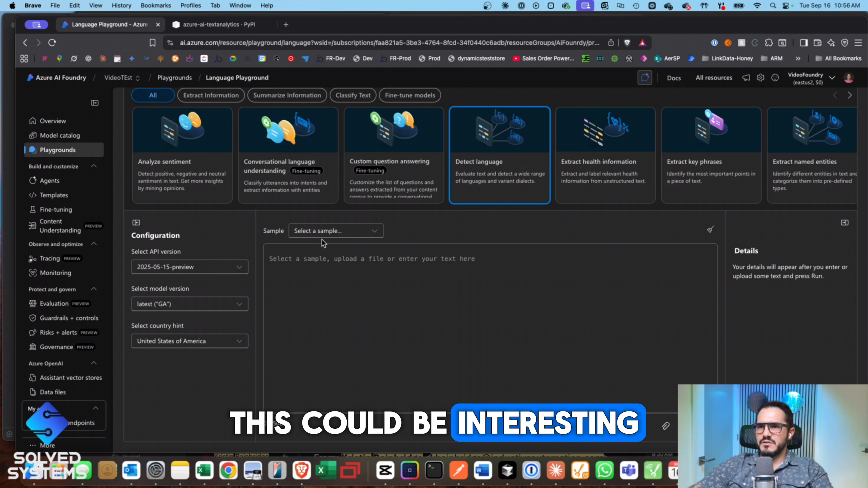
click(333, 231)
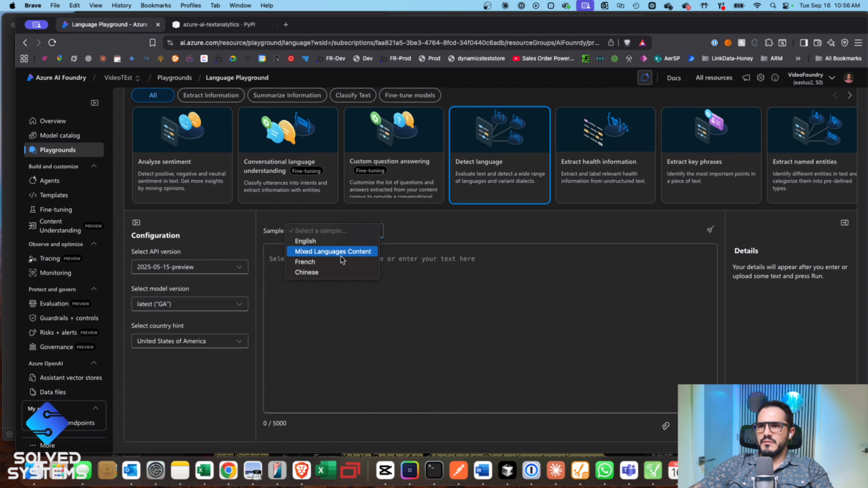
click(306, 272)
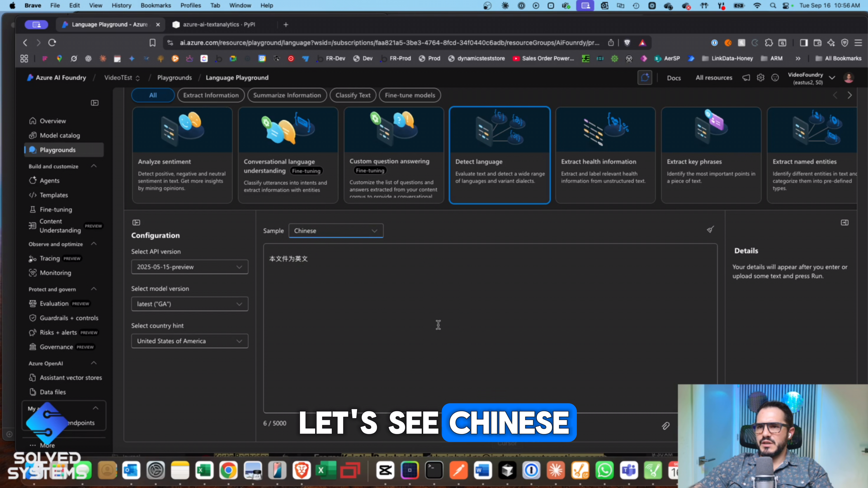
click(699, 425)
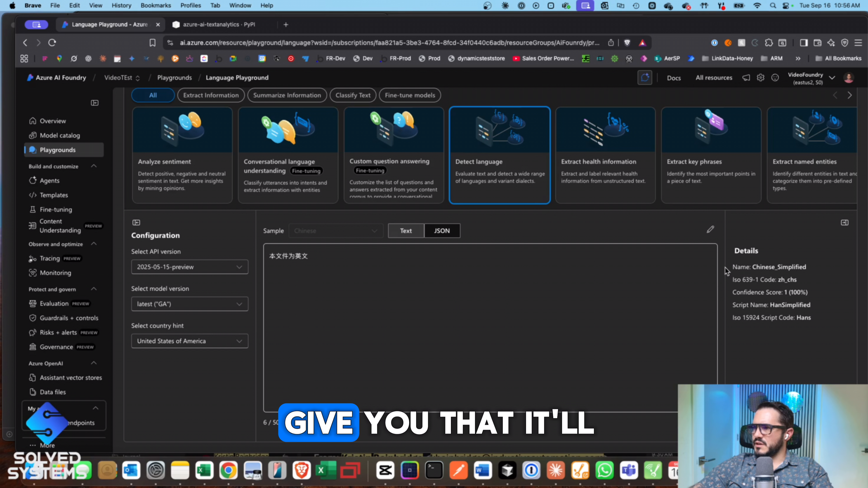
Examine the detected language name, ISO codes, confidence score and script name in the result details
triple_click(785, 269)
drag(785, 269, 775, 275)
click(776, 276)
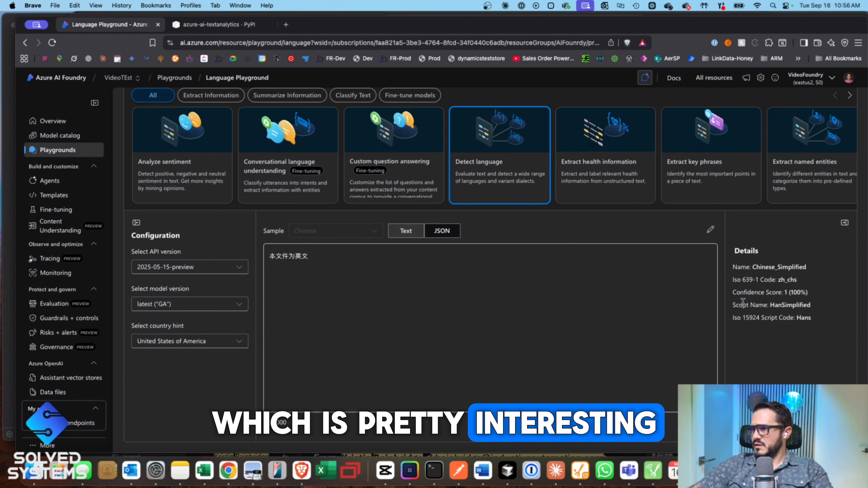
drag(771, 305, 836, 310)
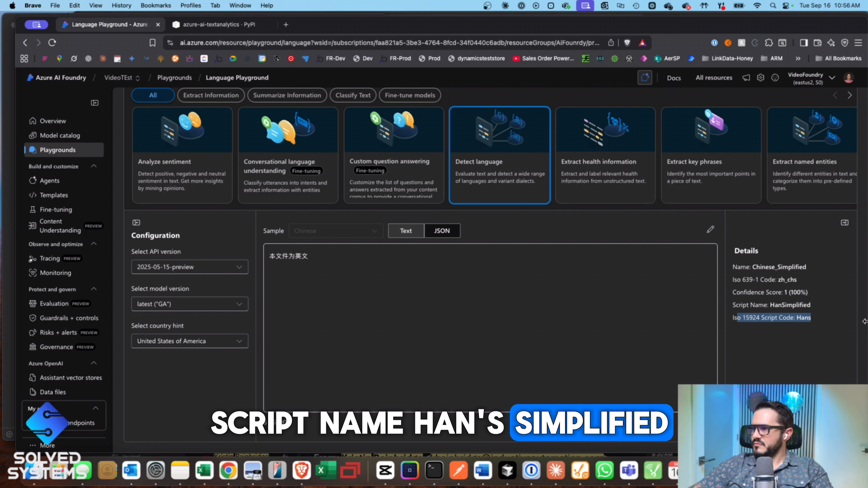
Show the language detection results as JSON, read through them, and return to the text view
click(456, 236)
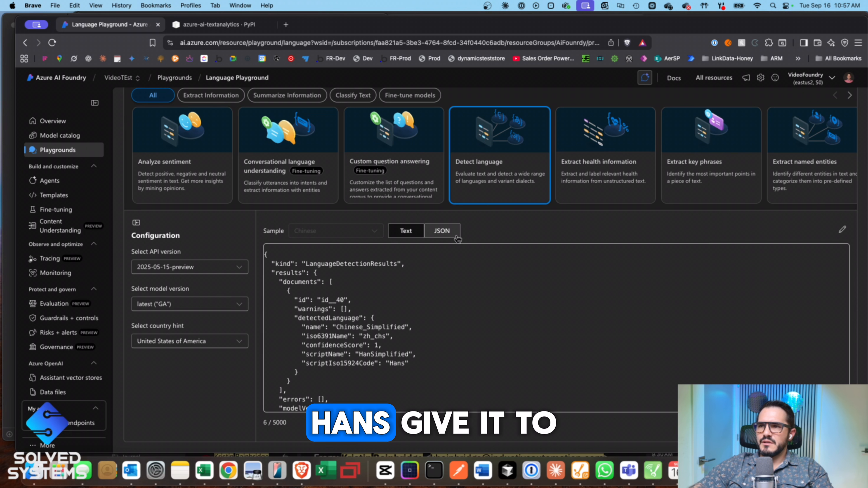
scroll(445, 260, down, 1)
scroll(428, 253, up, 2)
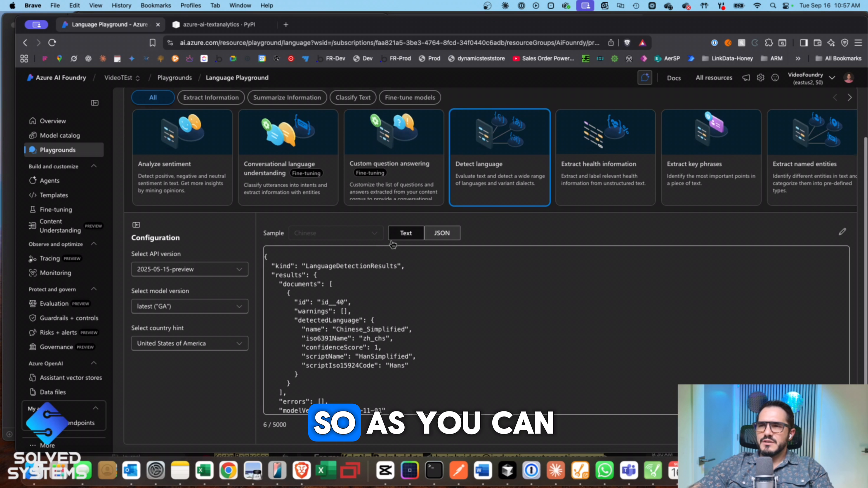
click(402, 234)
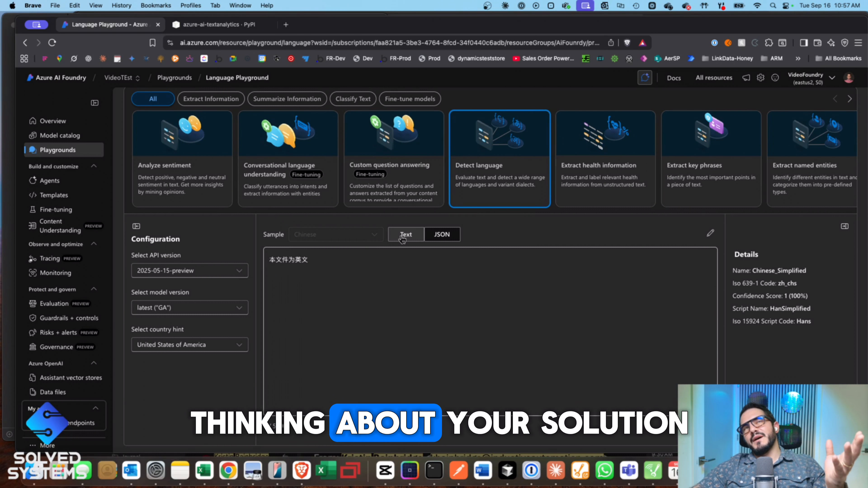